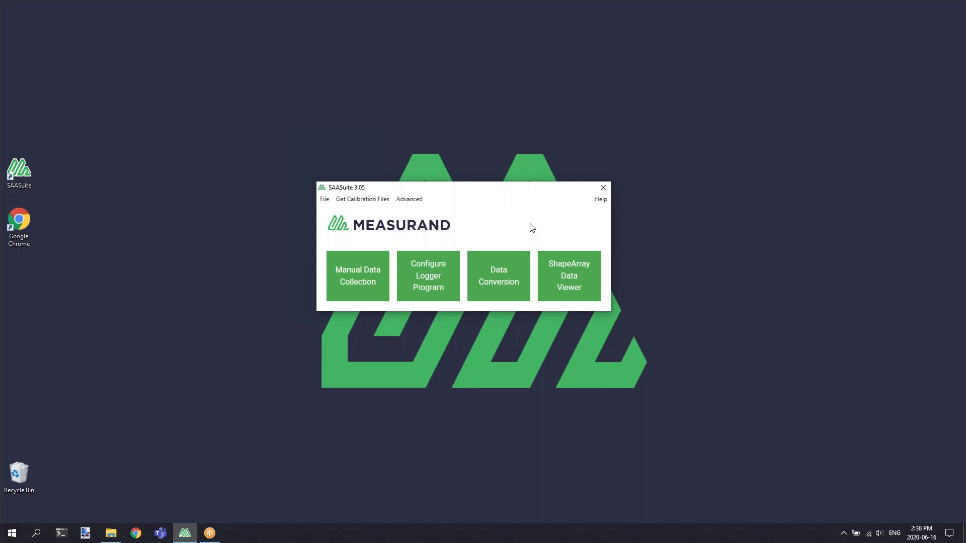
Open Data Conversion and reset it to make fresh conversion settings.
click(517, 262)
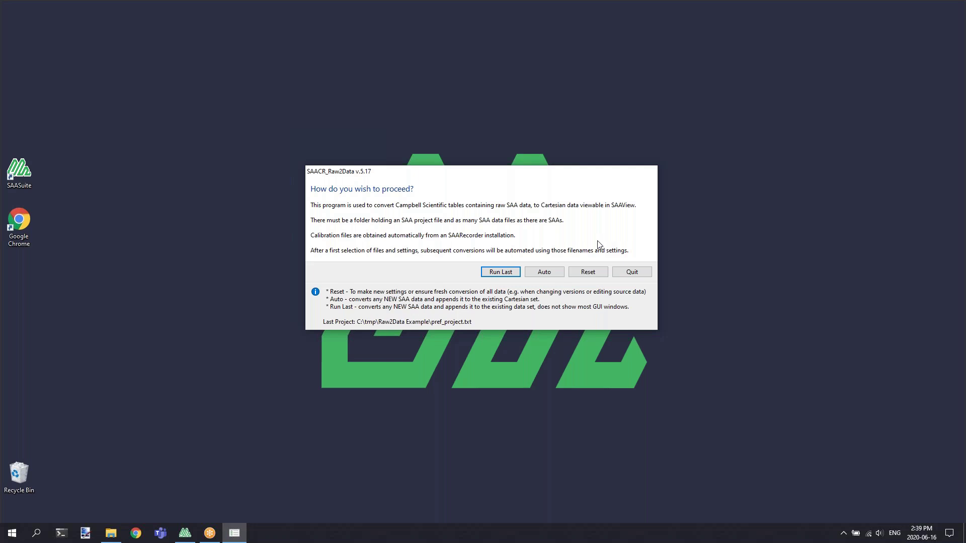
click(601, 272)
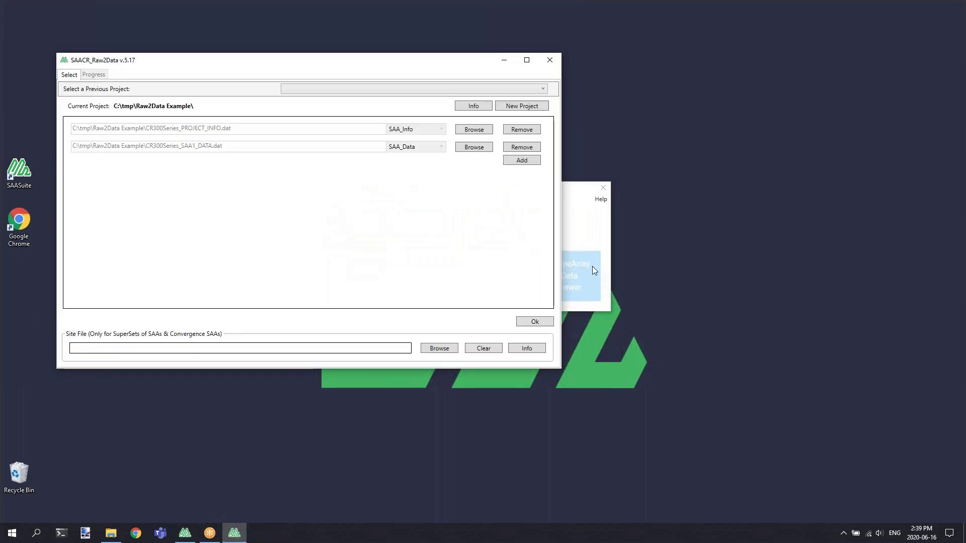
drag(340, 65, 475, 99)
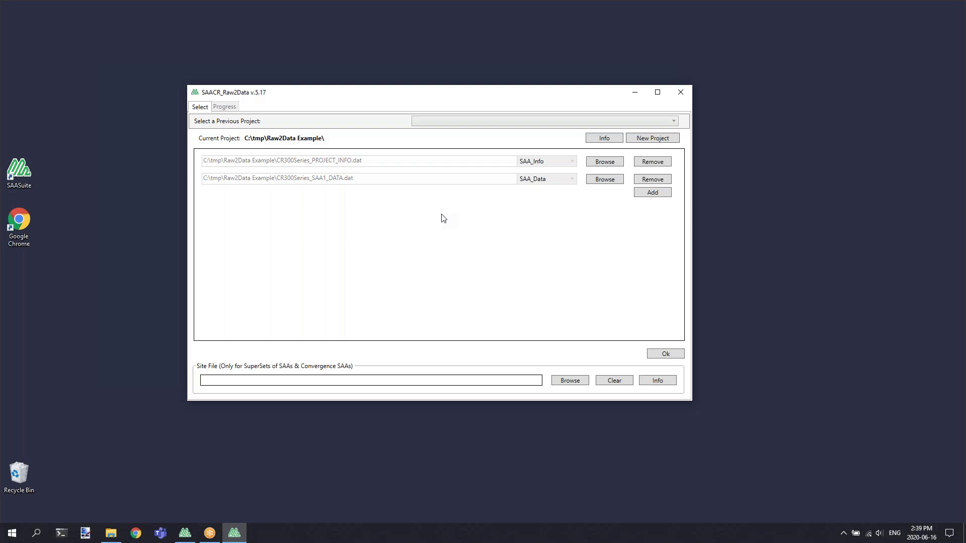
Create a new conversion project from CR300Series_SAA1_DATA.dat in the Raw2Data Example folder and proceed with its project info and data files.
click(675, 139)
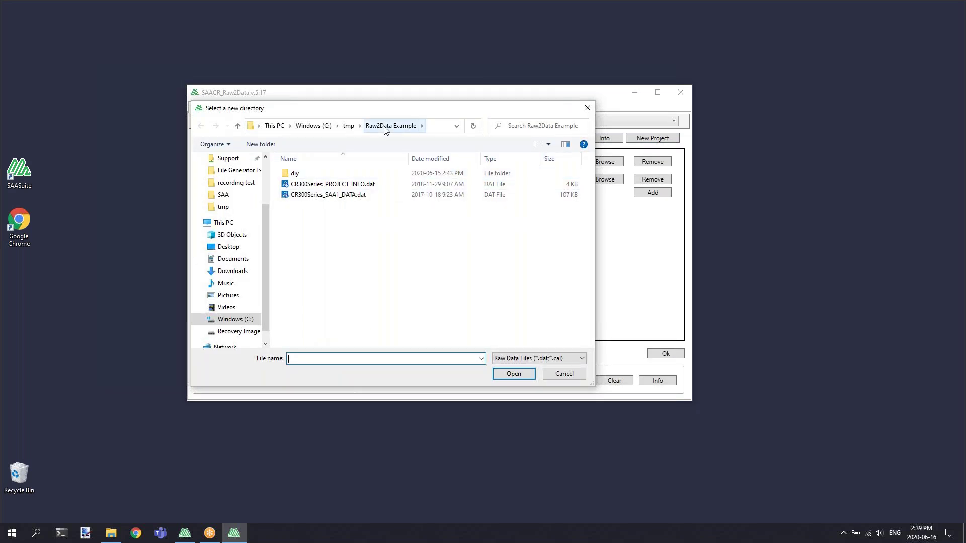
click(319, 197)
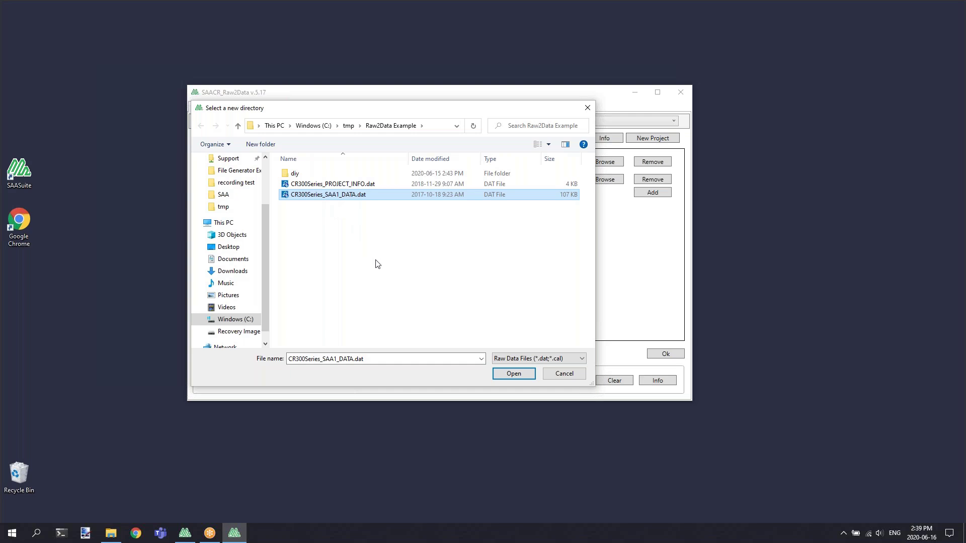
click(530, 373)
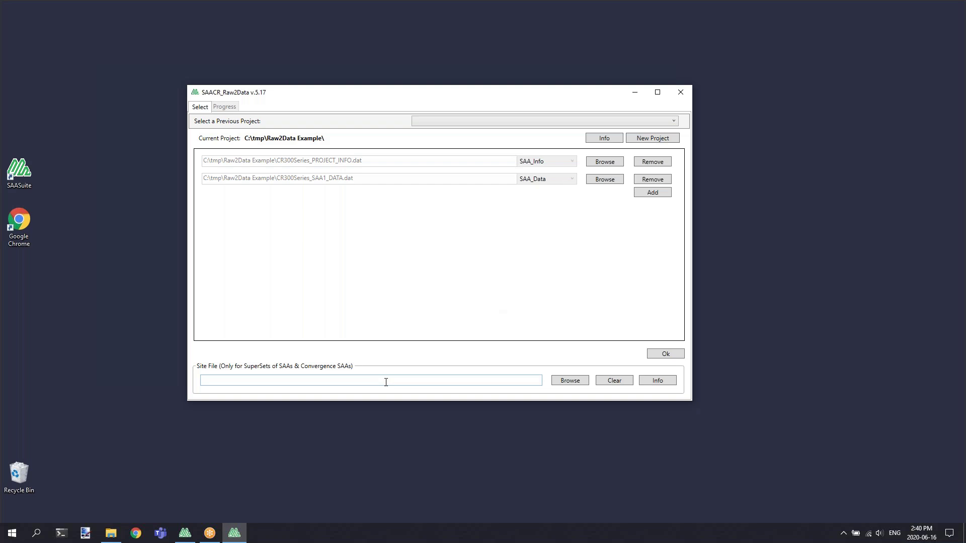
click(235, 370)
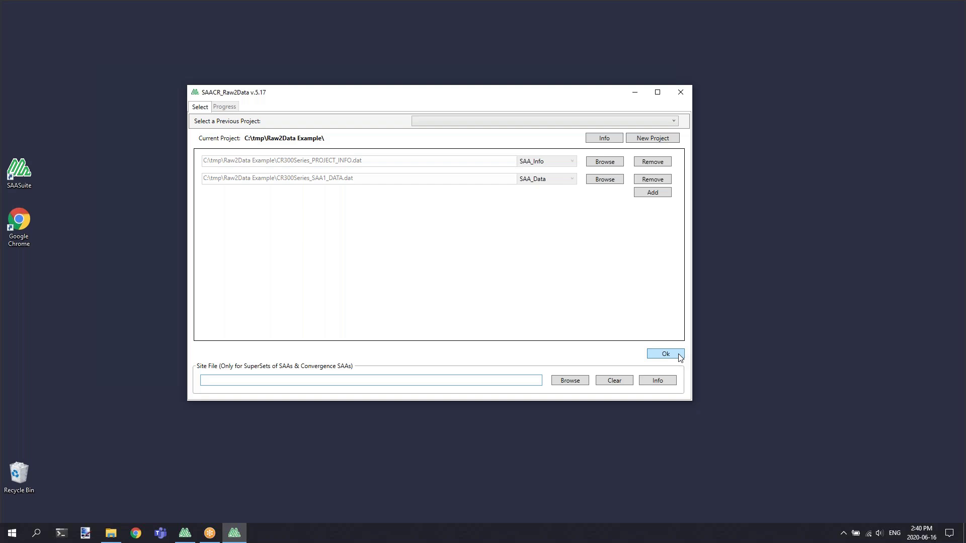
click(679, 357)
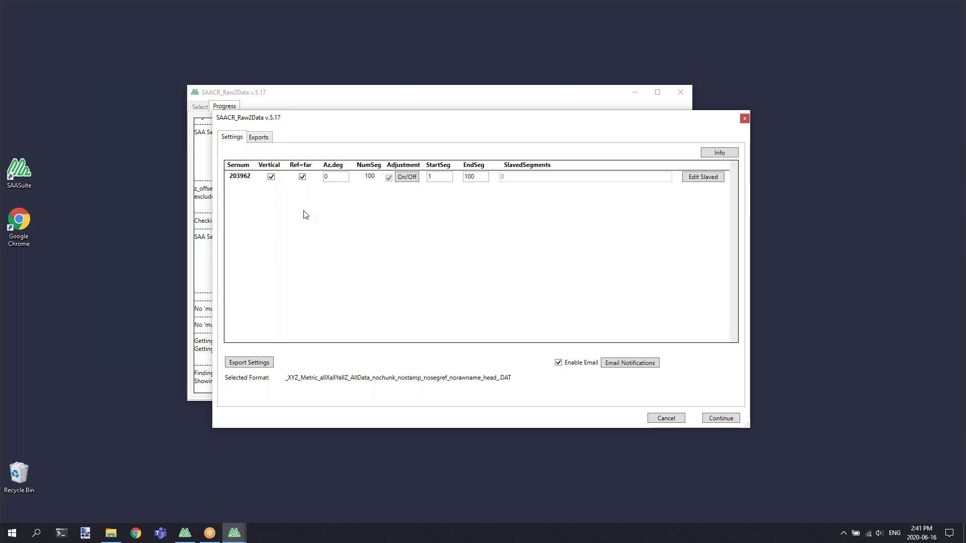
Turn the array's Ref=far option off and back on, and select its azimuth value without changing it.
click(303, 181)
click(305, 183)
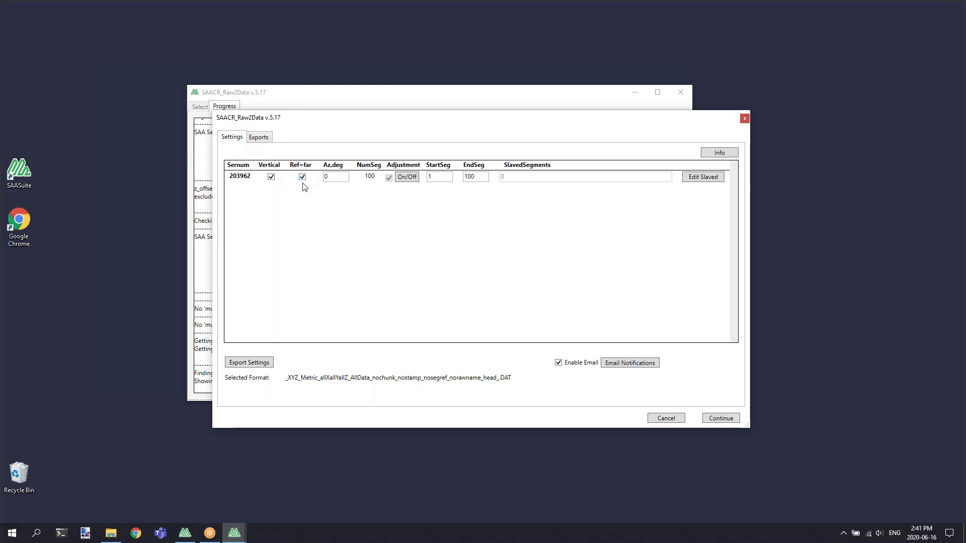
click(303, 177)
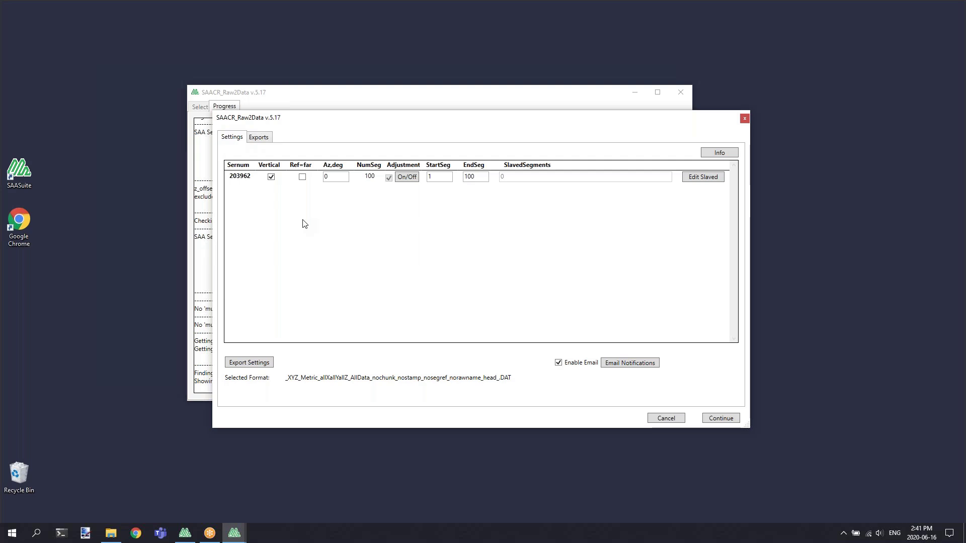
click(302, 178)
double_click(328, 177)
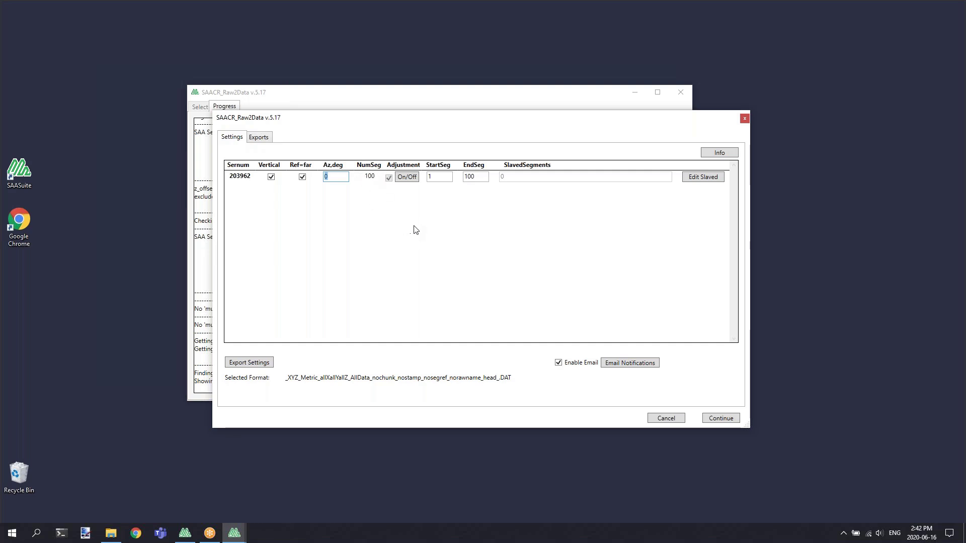
Open the array's adjustments and save them with Cyclical enabled.
click(410, 180)
drag(349, 101, 424, 115)
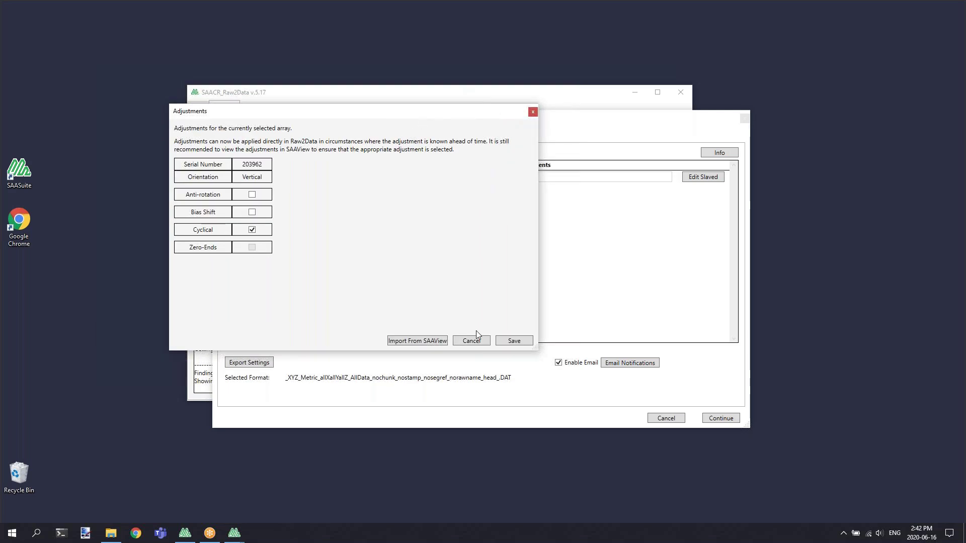
click(512, 342)
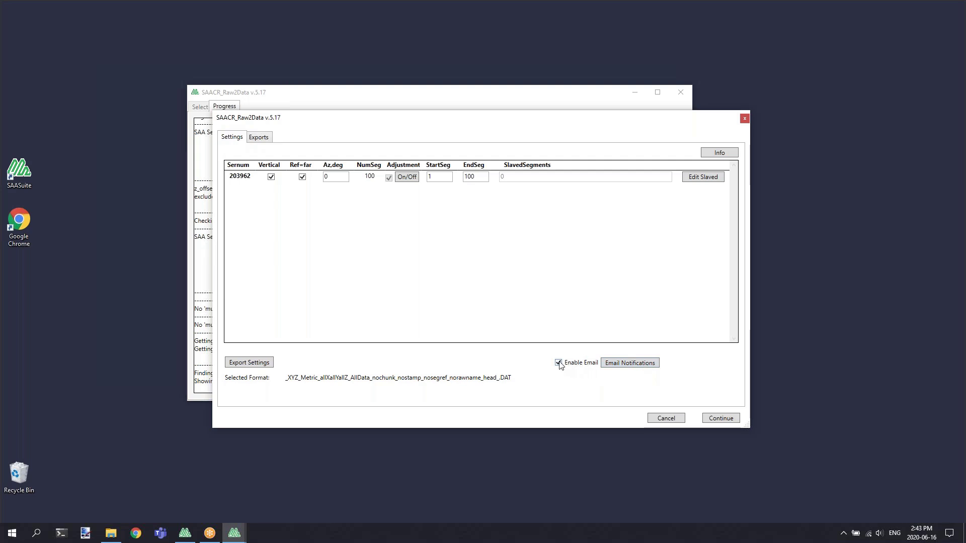
Try to save empty email notification settings, cancel them, and disable email for the conversion.
click(657, 365)
drag(254, 117, 543, 145)
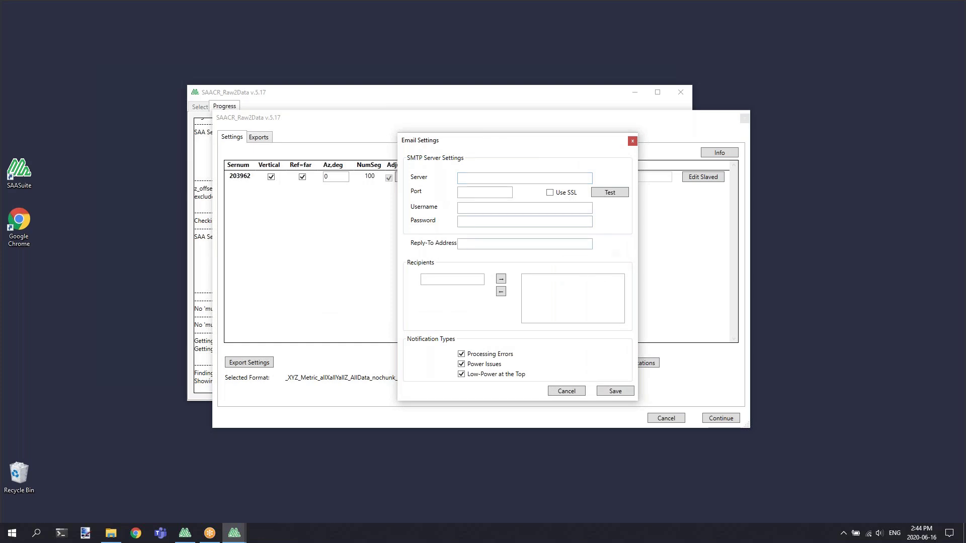
click(524, 244)
click(608, 395)
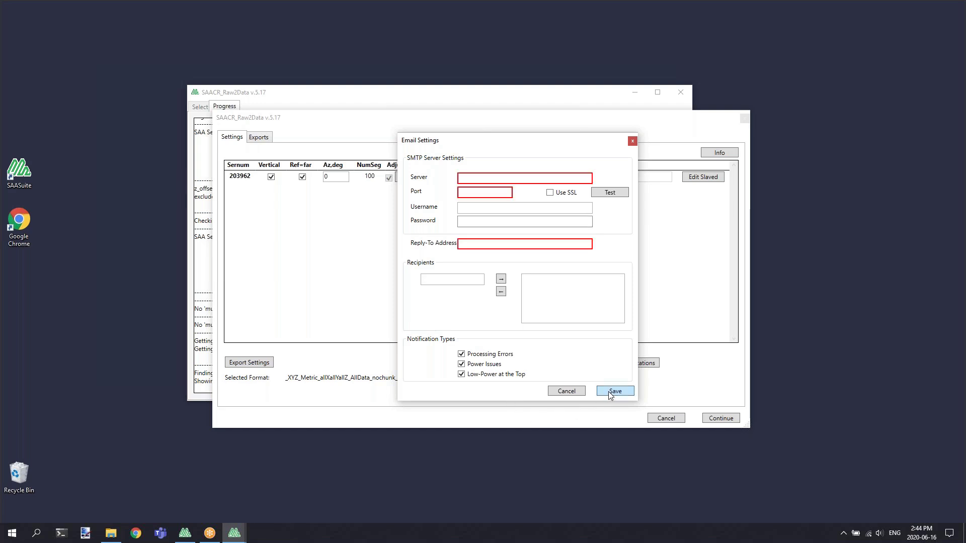
click(572, 394)
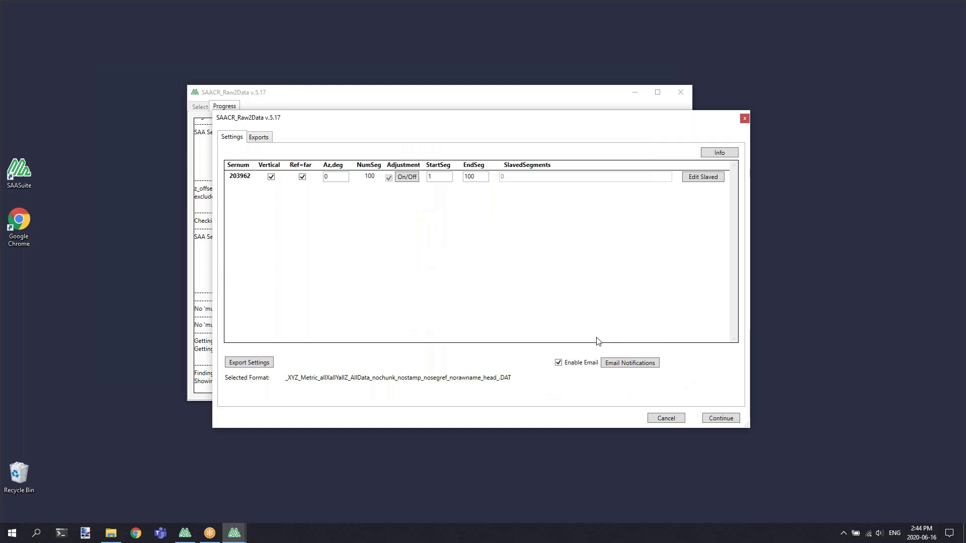
click(561, 364)
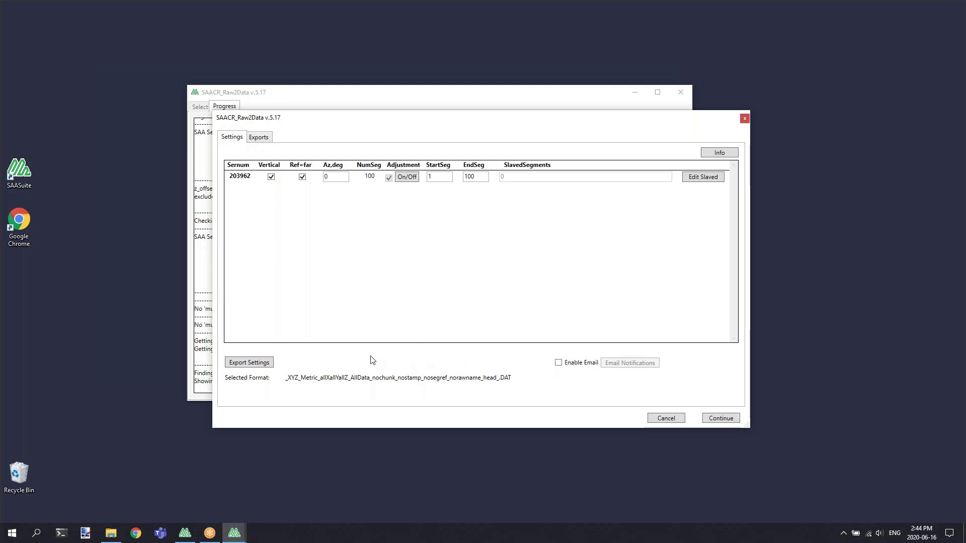
Apply the GTilt template to the export settings and return to the array settings.
click(258, 366)
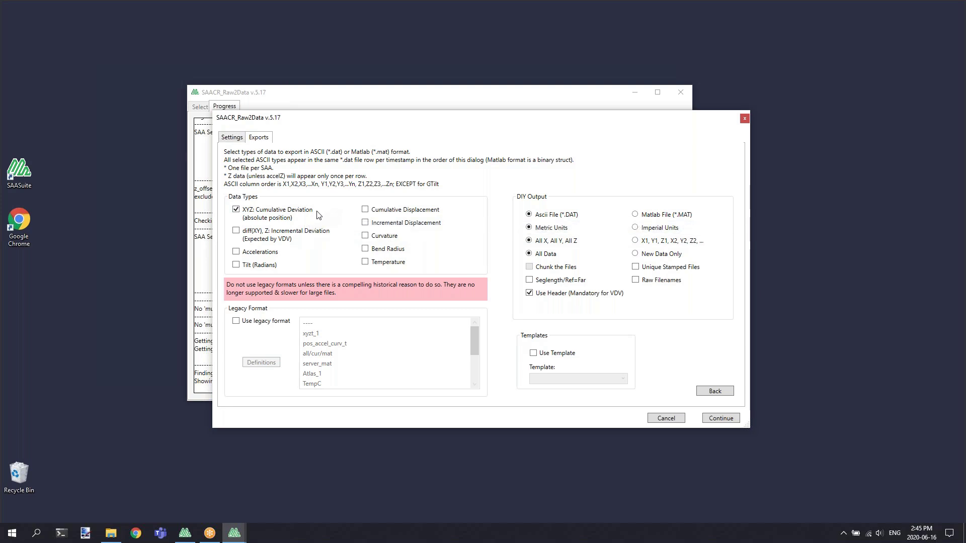
mouse_move(318, 243)
mouse_move(658, 292)
click(547, 353)
click(558, 305)
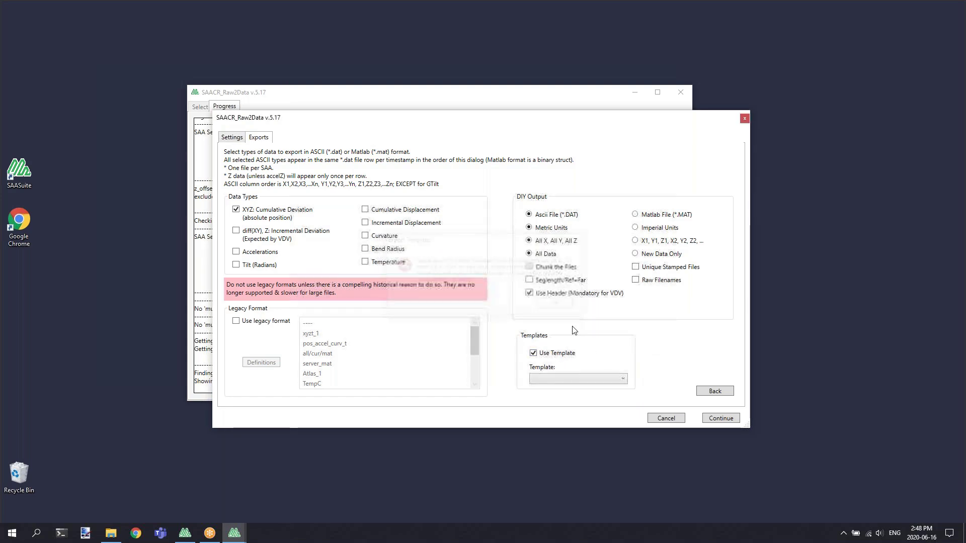
click(604, 381)
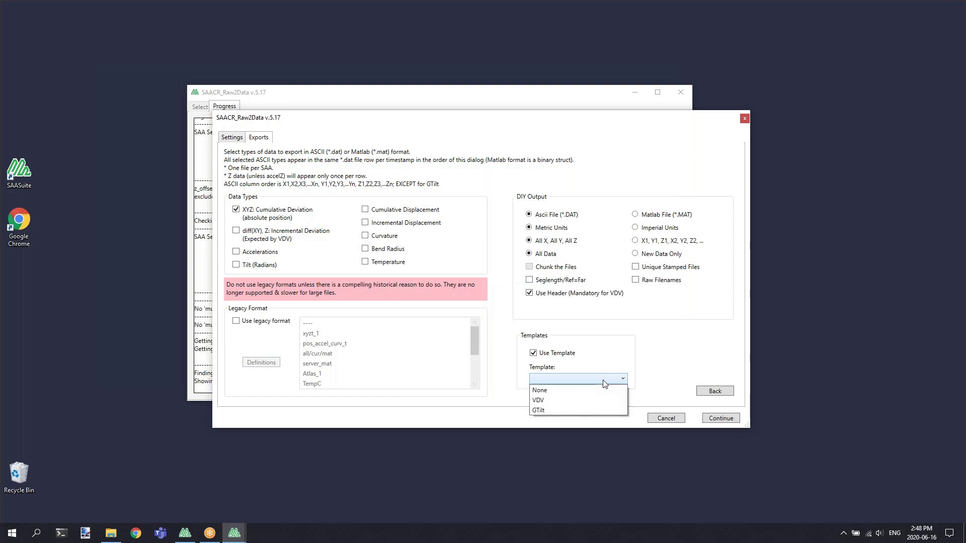
click(591, 409)
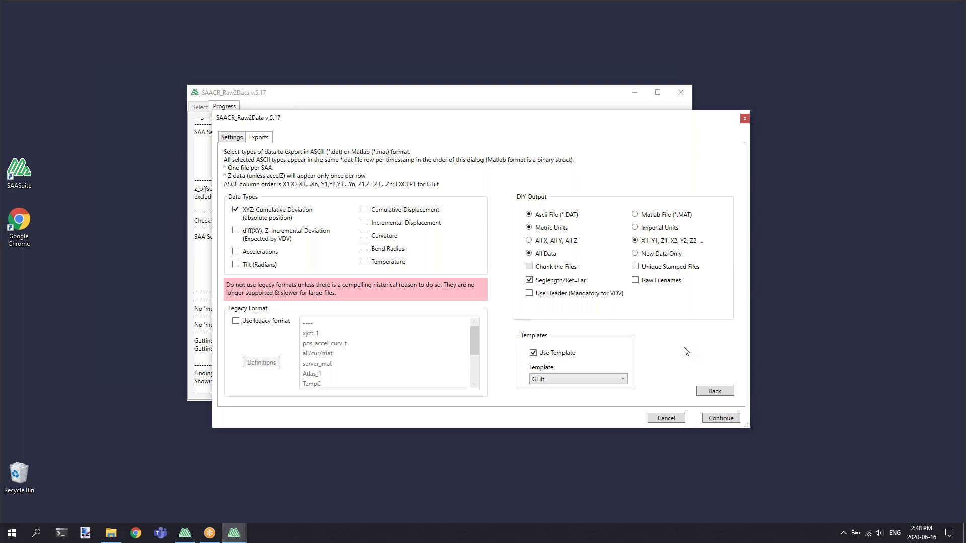
click(708, 393)
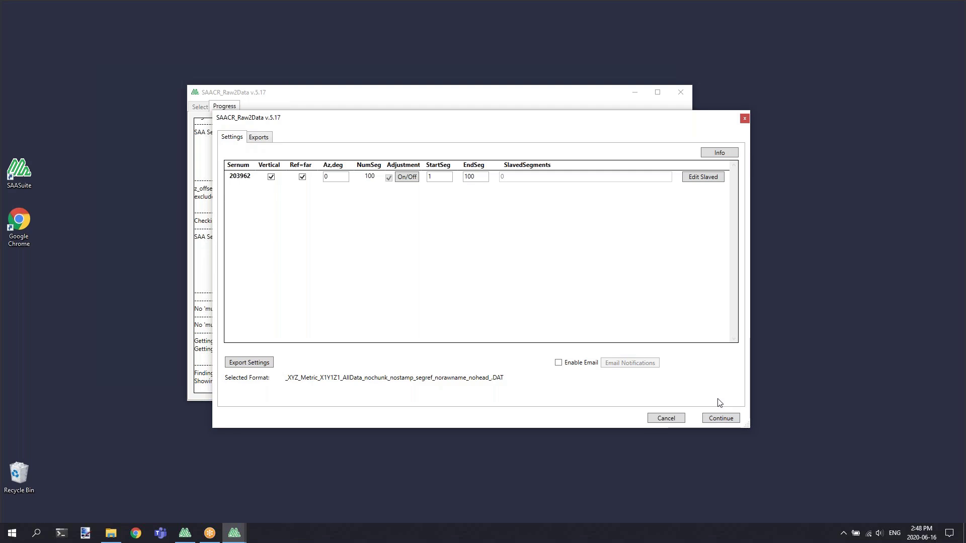
Restore the export format to metric XYZ with all X, all Y, all Z and a header, and run the conversion.
click(254, 138)
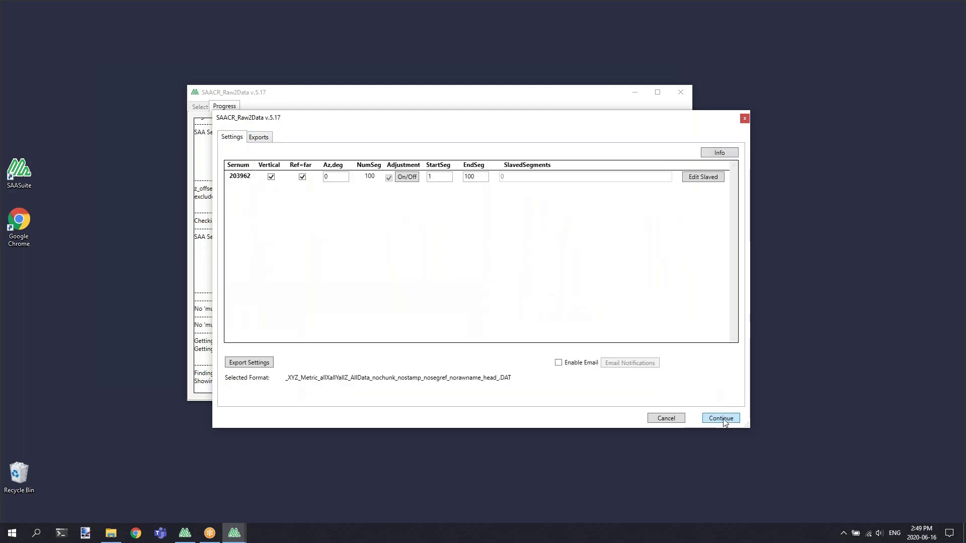
click(723, 419)
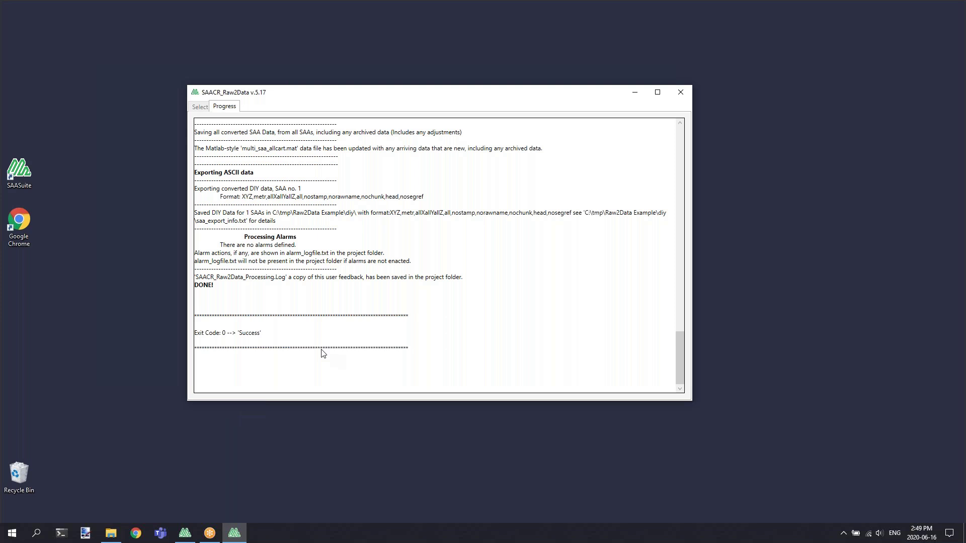
Switch to File Explorer and select multi_saa_allcart.mat in the Raw2Data Example folder.
click(111, 535)
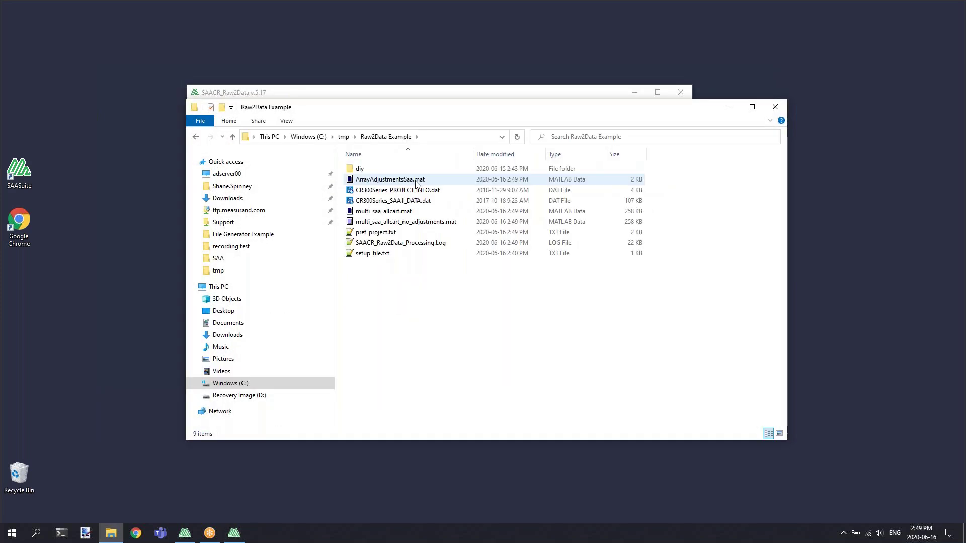
click(422, 213)
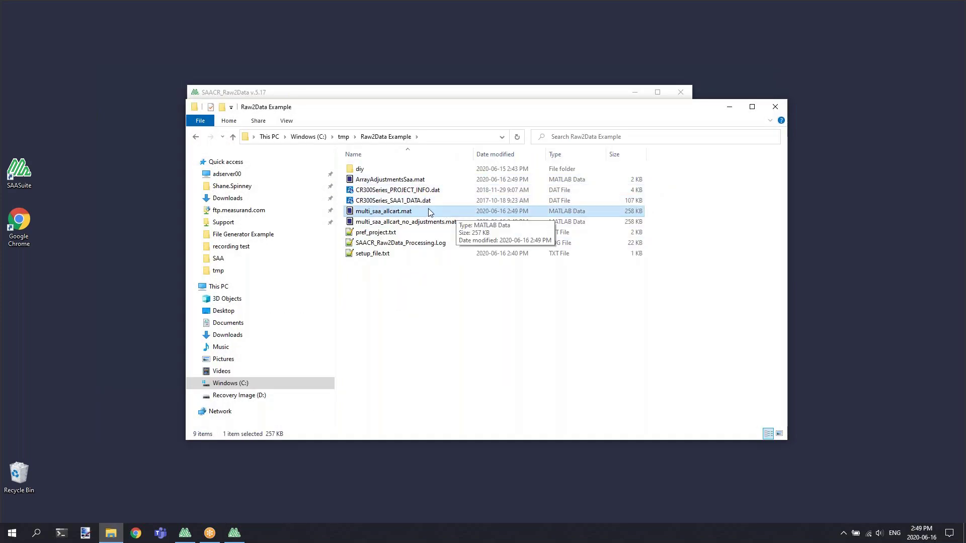
drag(390, 112, 375, 113)
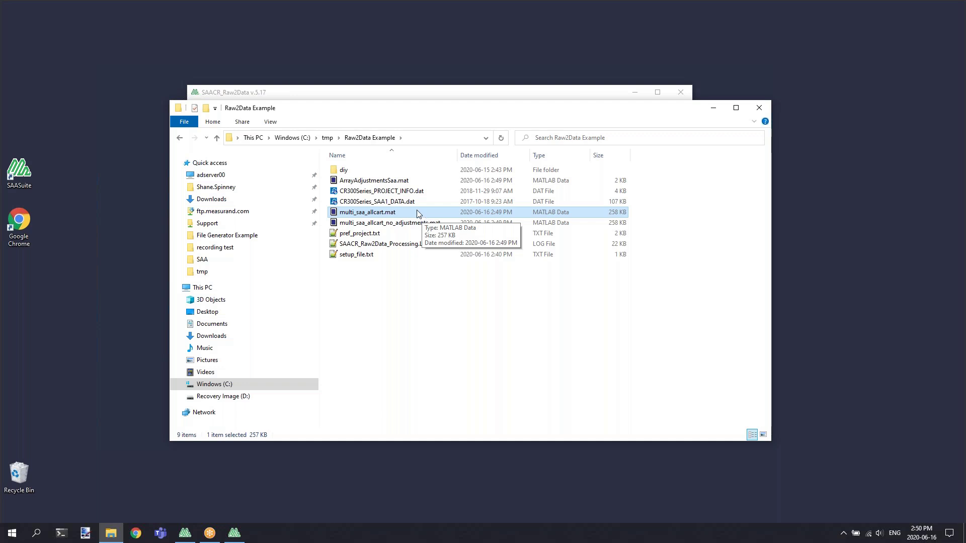
Open the exported SAAV_203962_100_500.dat from the diy folder in Notepad++ to view its contents.
double_click(360, 171)
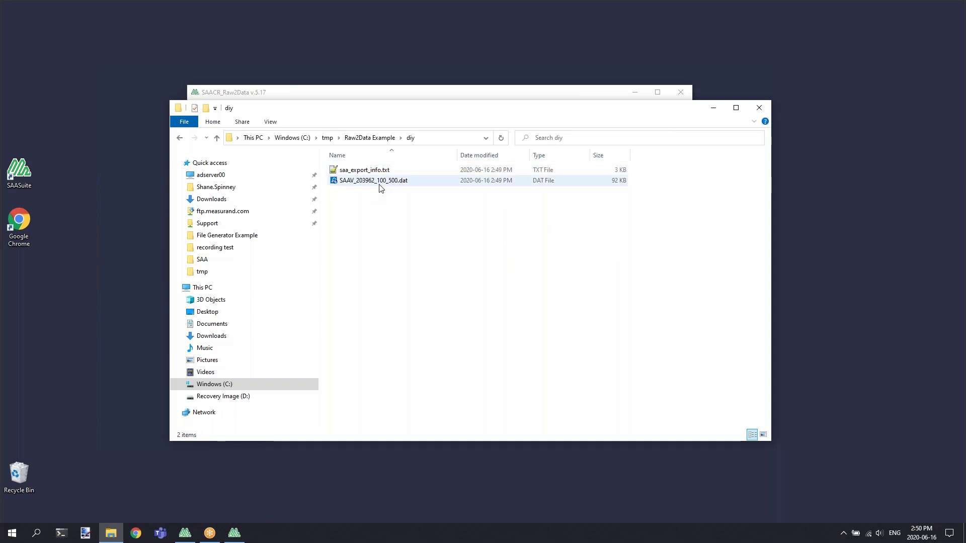
click(410, 182)
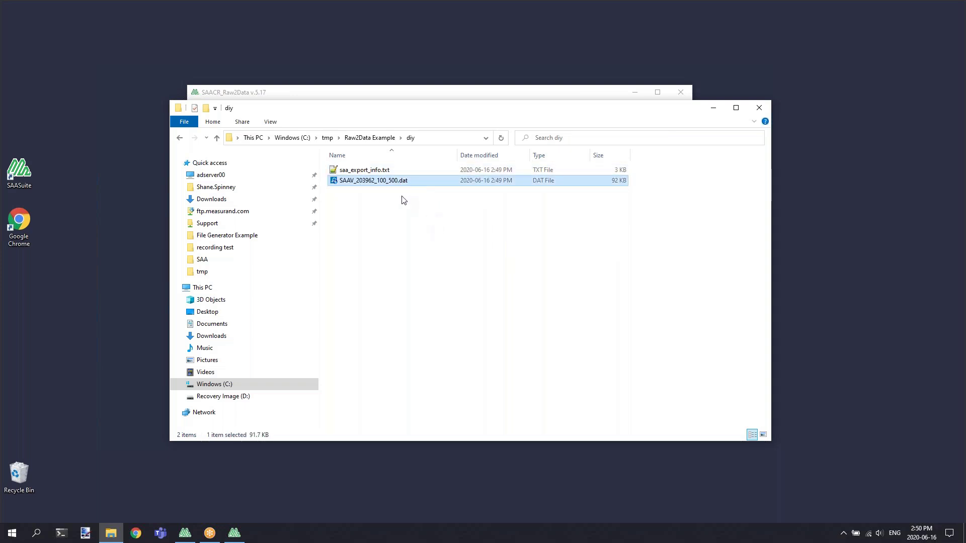
right_click(388, 184)
click(418, 223)
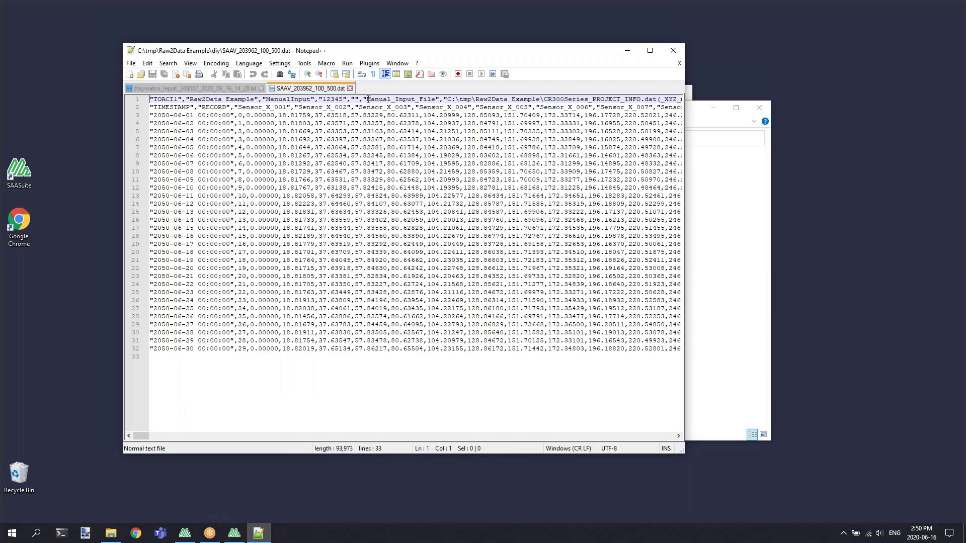
Close the exported data file and the diagnostics report, and exit Notepad++.
click(350, 88)
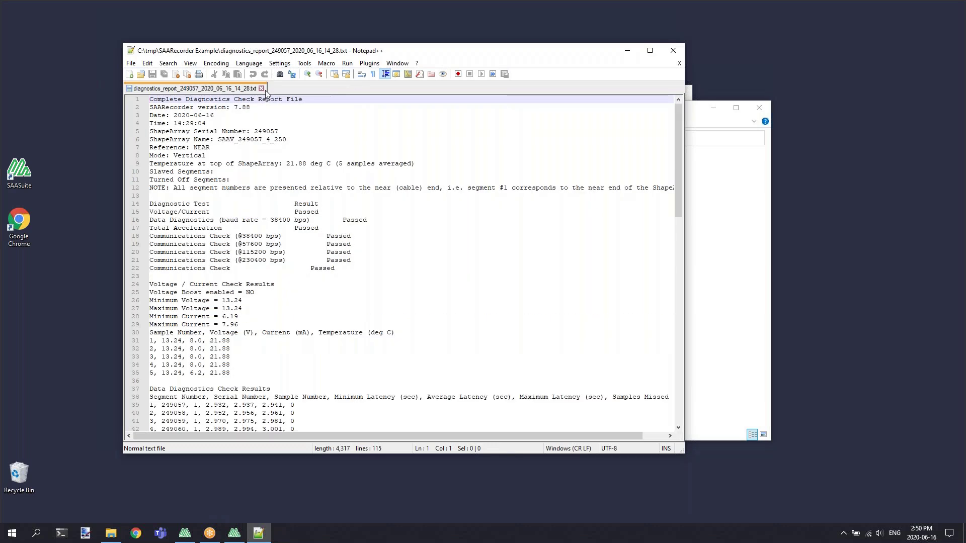
click(261, 88)
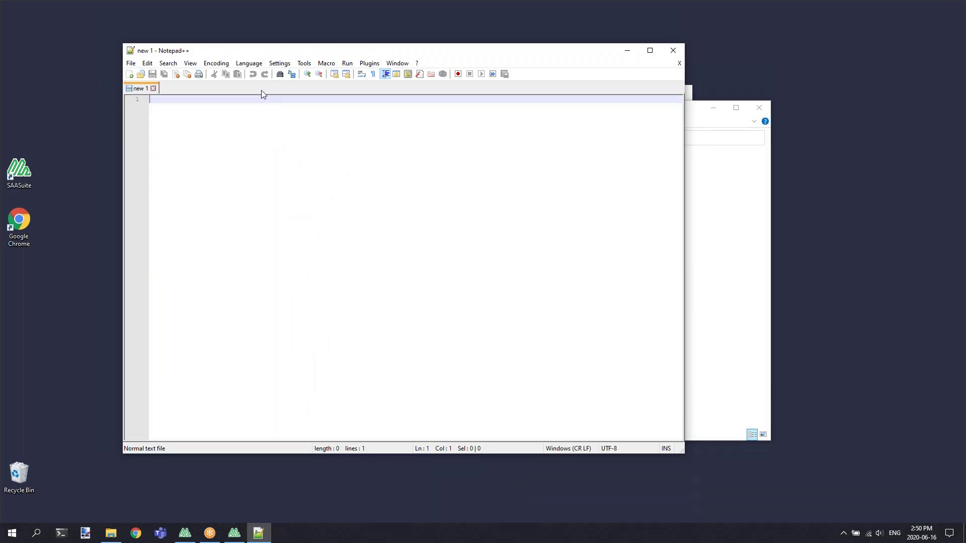
click(674, 50)
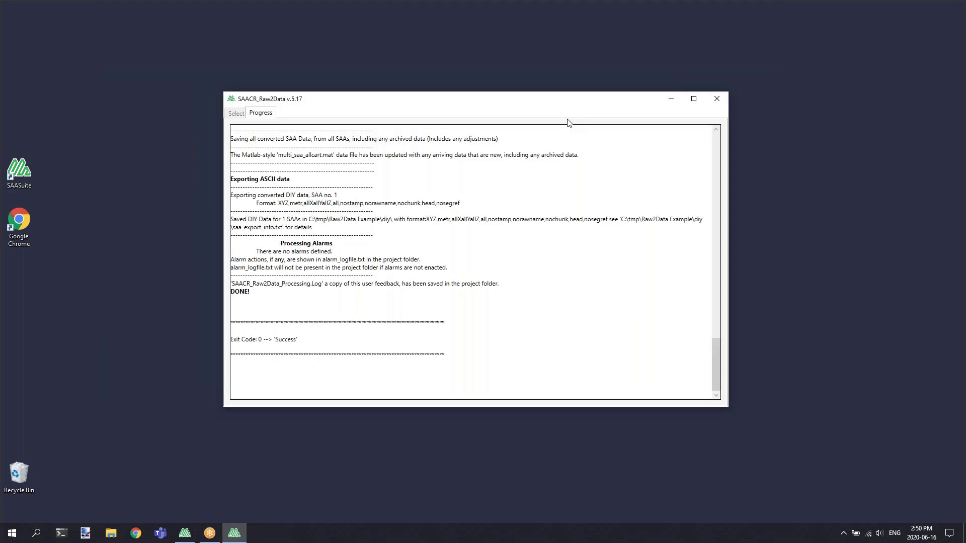